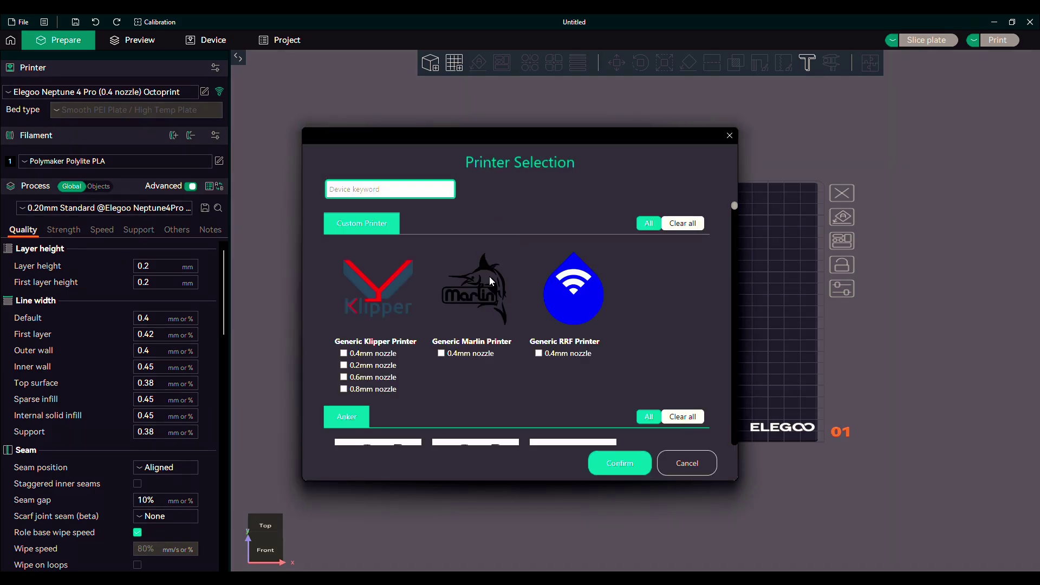
scroll(490, 280, down, 5)
scroll(492, 363, down, 5)
scroll(480, 357, down, 5)
scroll(456, 355, down, 5)
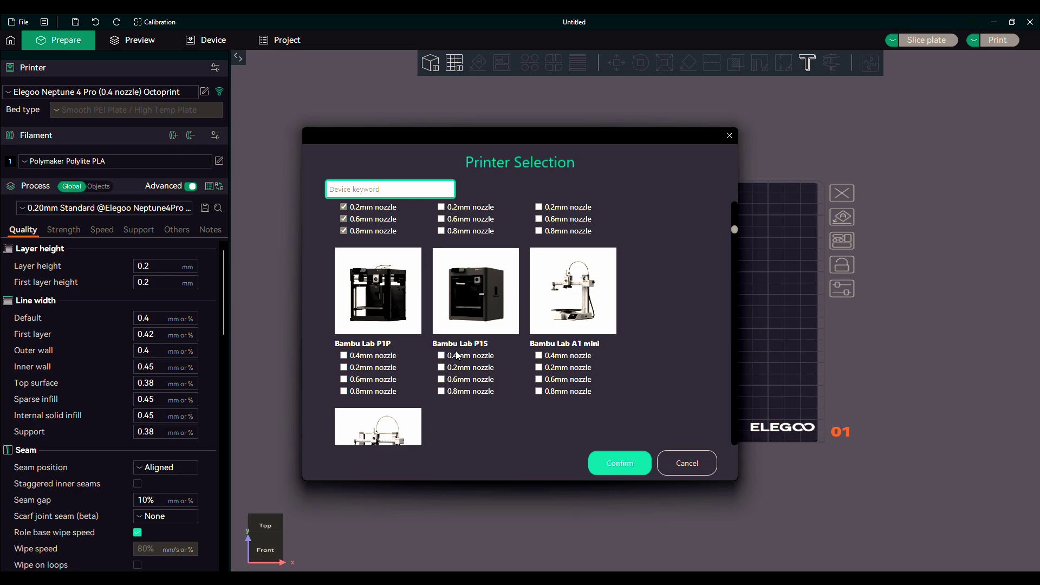
scroll(456, 355, down, 5)
scroll(441, 352, down, 5)
scroll(438, 335, down, 5)
scroll(439, 353, down, 5)
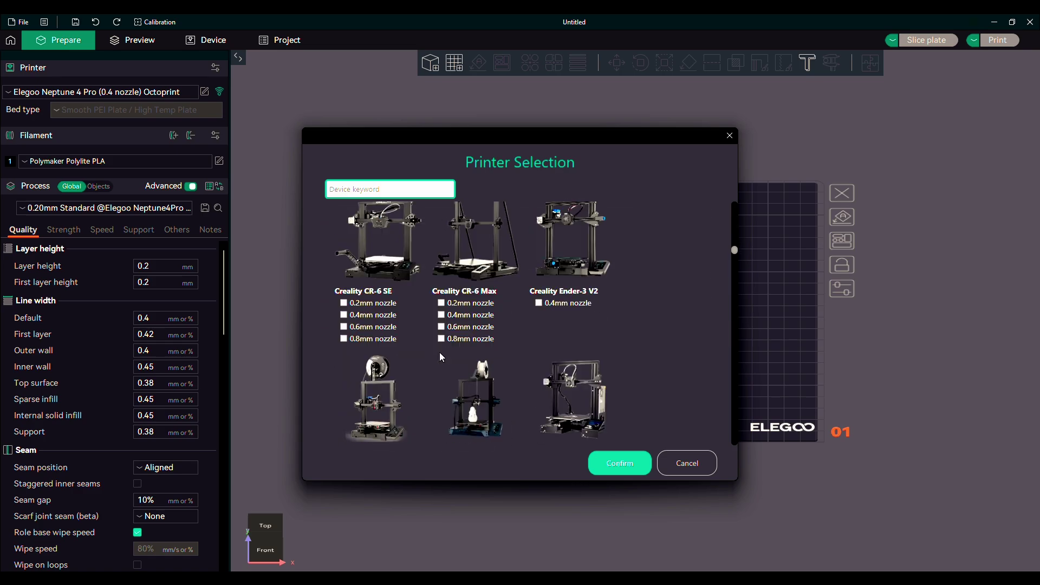
scroll(440, 352, down, 5)
scroll(439, 345, down, 5)
scroll(434, 320, down, 5)
scroll(421, 297, down, 5)
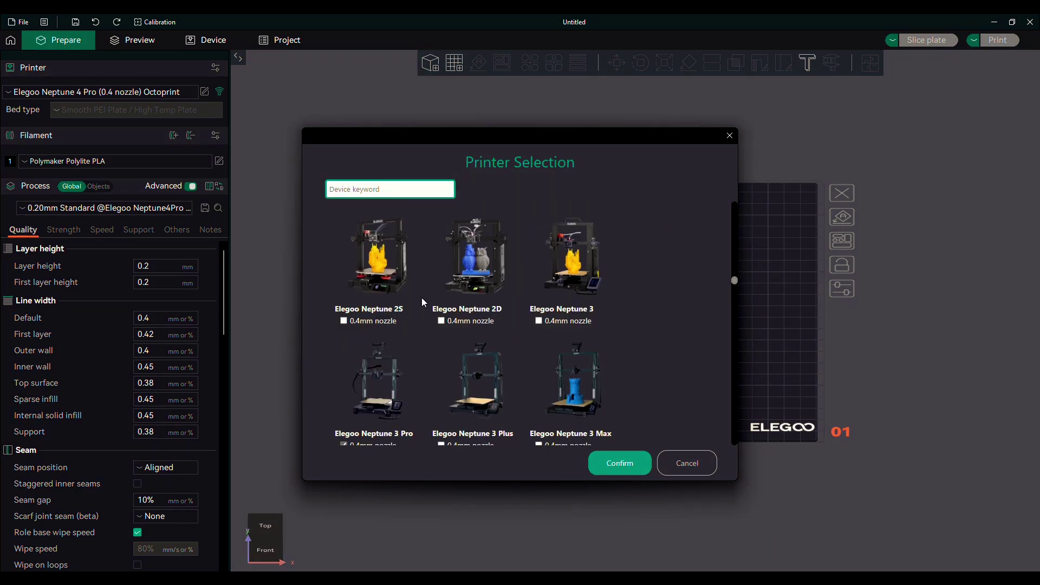
scroll(411, 326, down, 3)
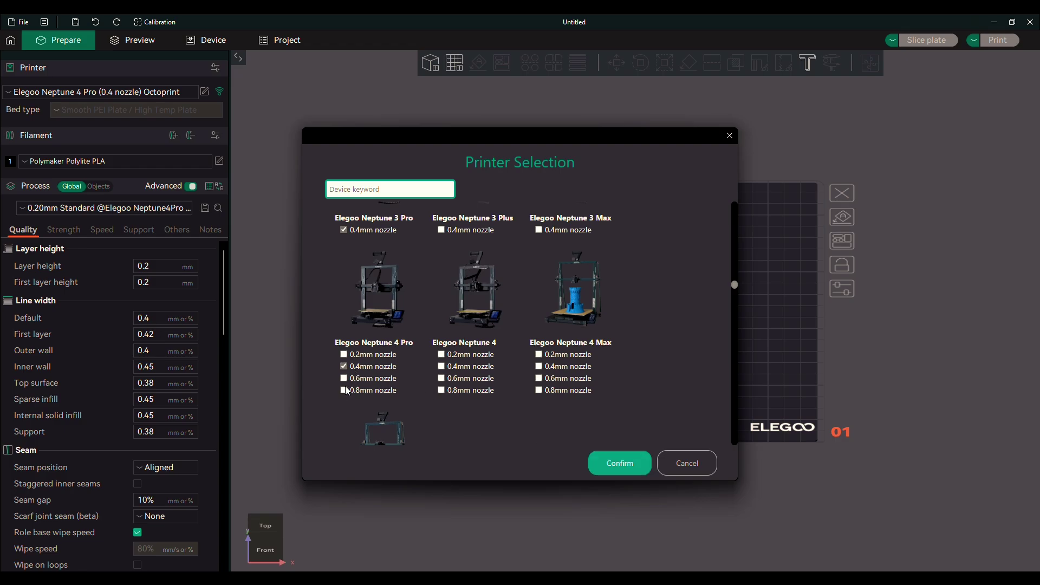
Tick the Elegoo Neptune 4 Pro 0.4 mm nozzle profile in Printer Selection.
click(343, 365)
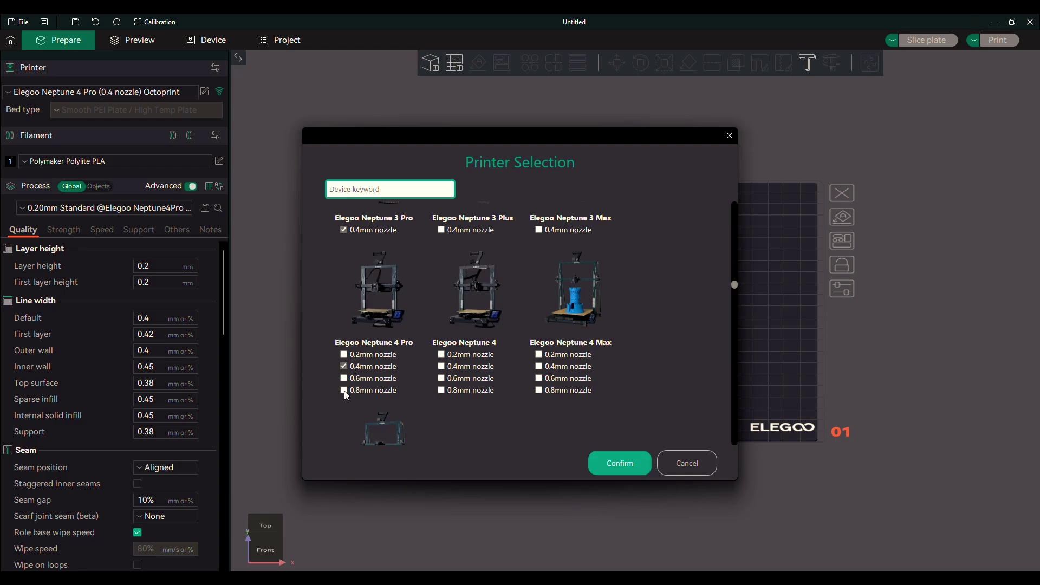
Confirm the printer selection and switch to the stock Elegoo Neptune 4 Pro (0.4 nozzle) preset.
click(619, 464)
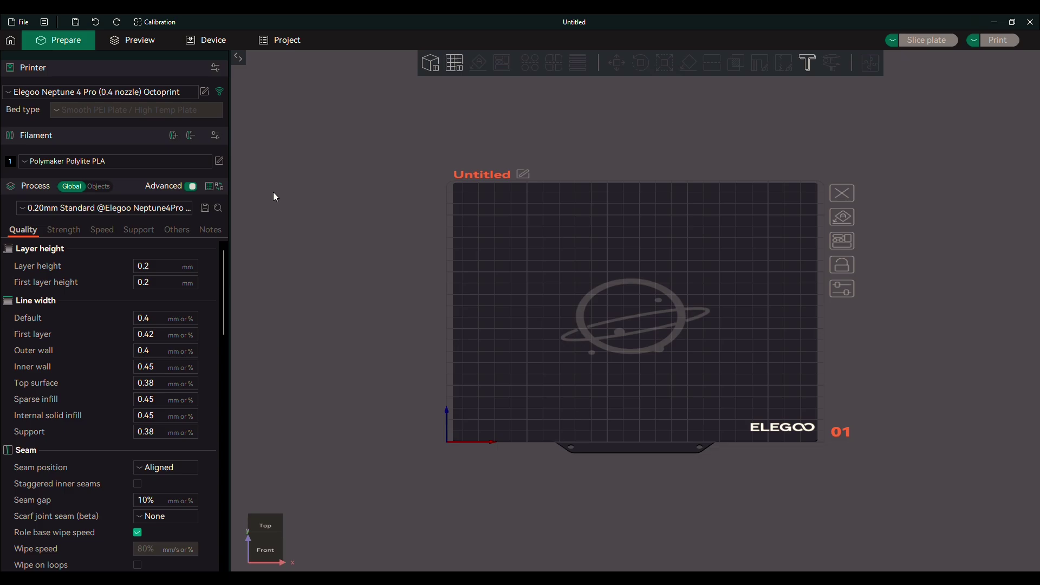
click(139, 93)
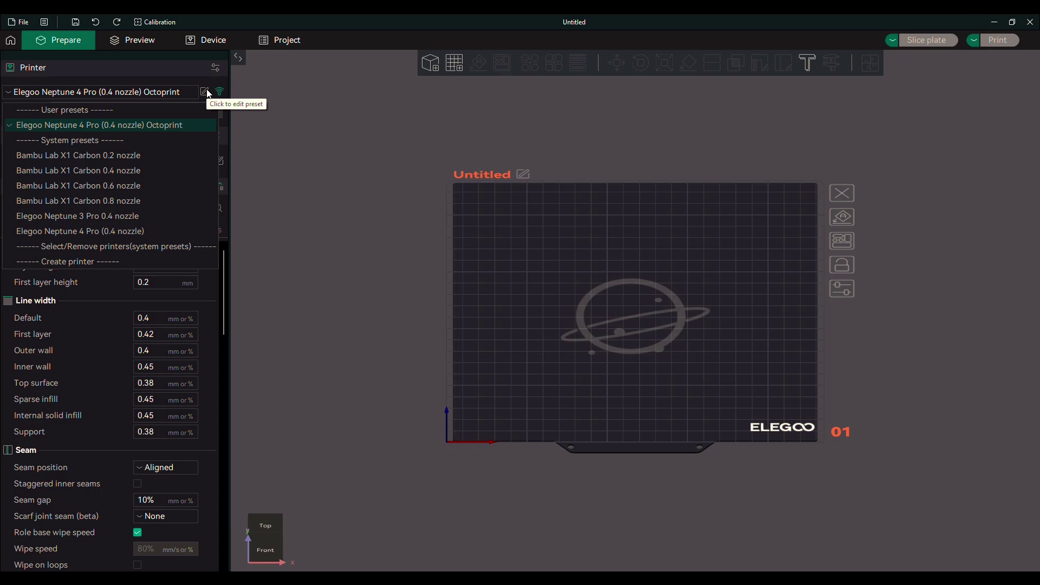
click(152, 232)
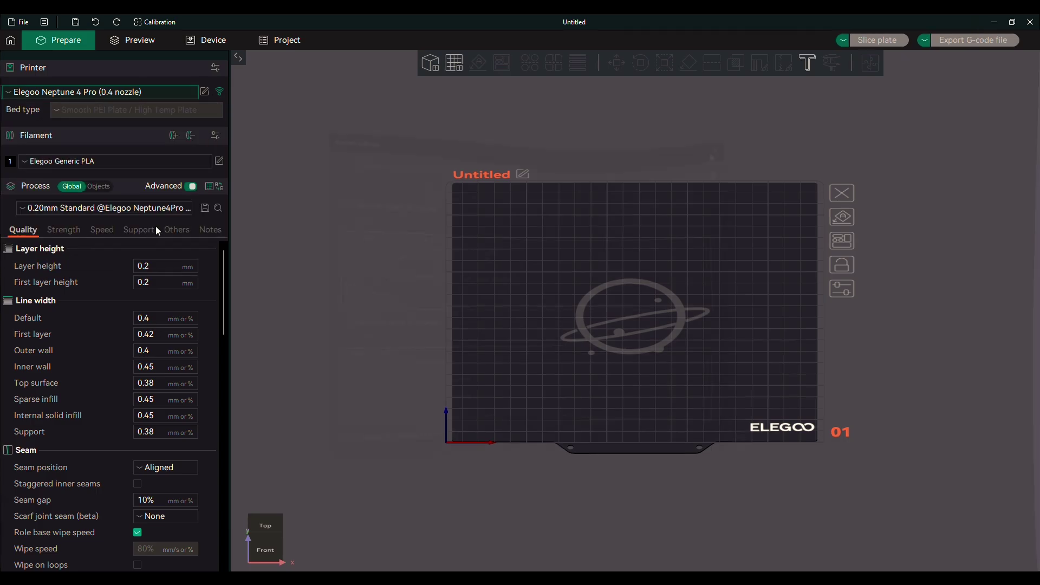
Open the Physical Printer connection settings and close them without saving.
click(219, 93)
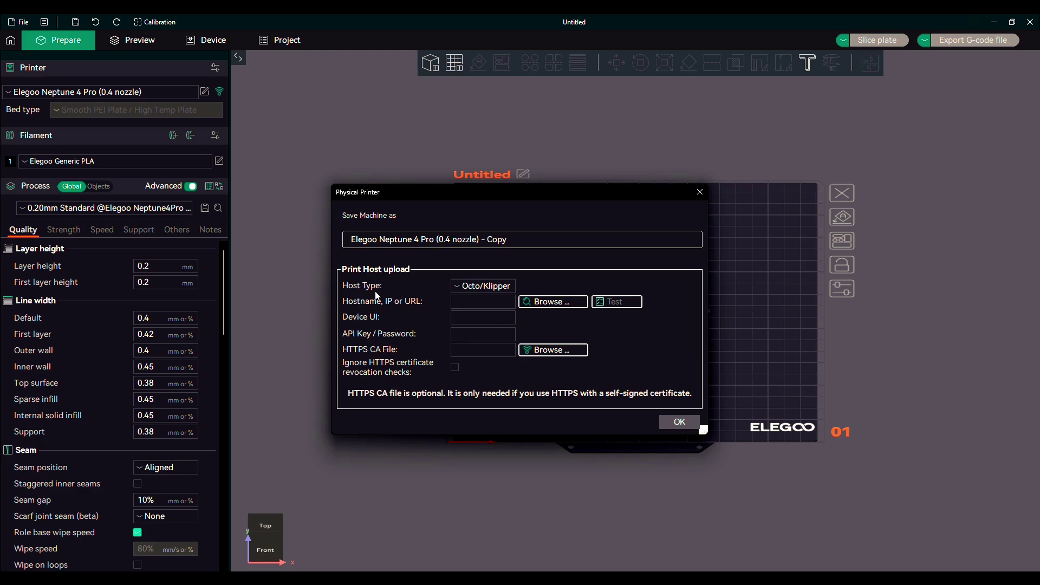
click(490, 336)
click(700, 192)
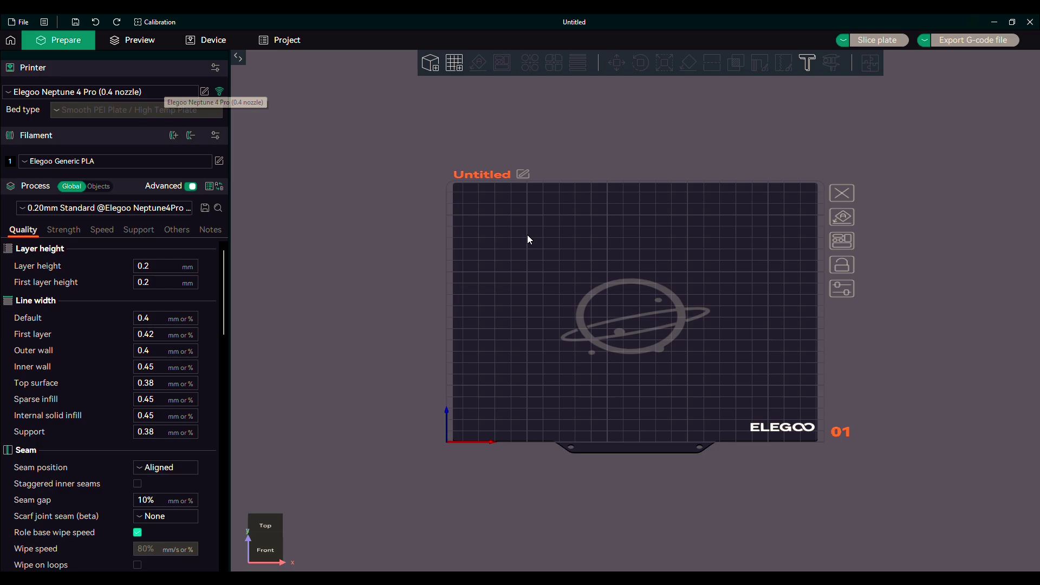
Import the torture-toaster STL from Downloads > the-torture-toaster-model_files and orbit to view it from the side.
click(423, 71)
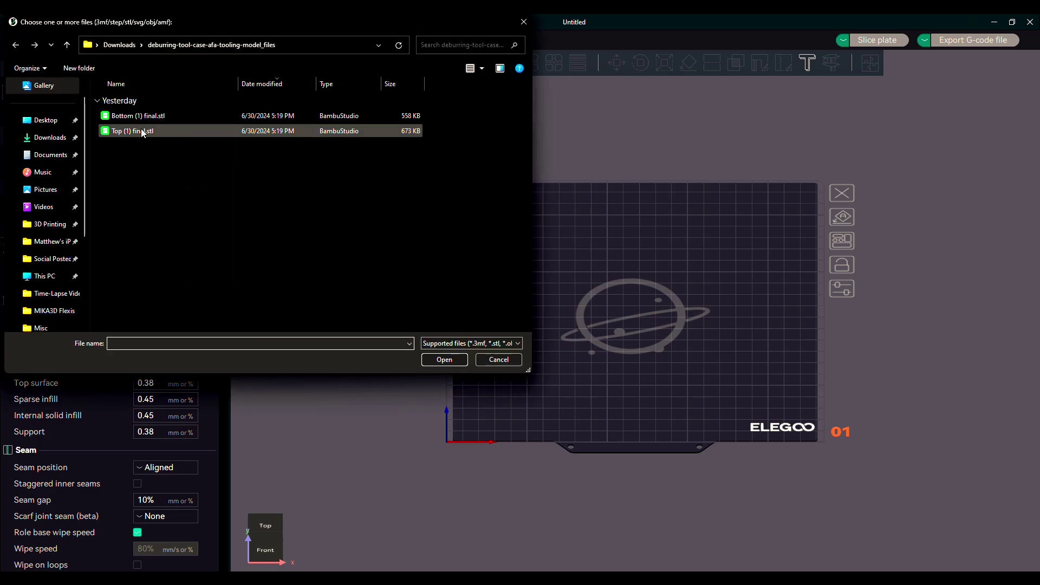
click(67, 44)
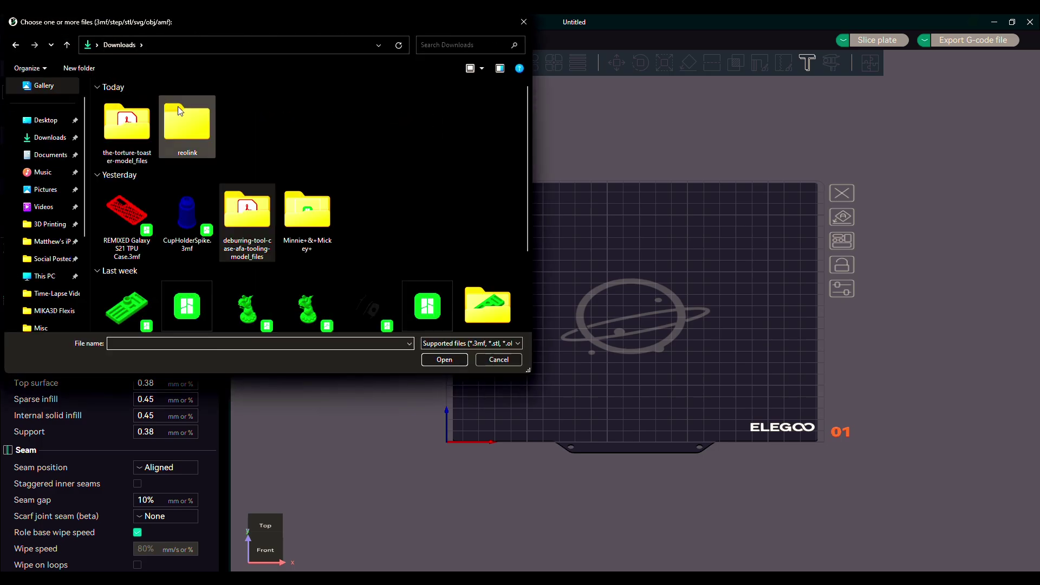
double_click(127, 124)
click(130, 118)
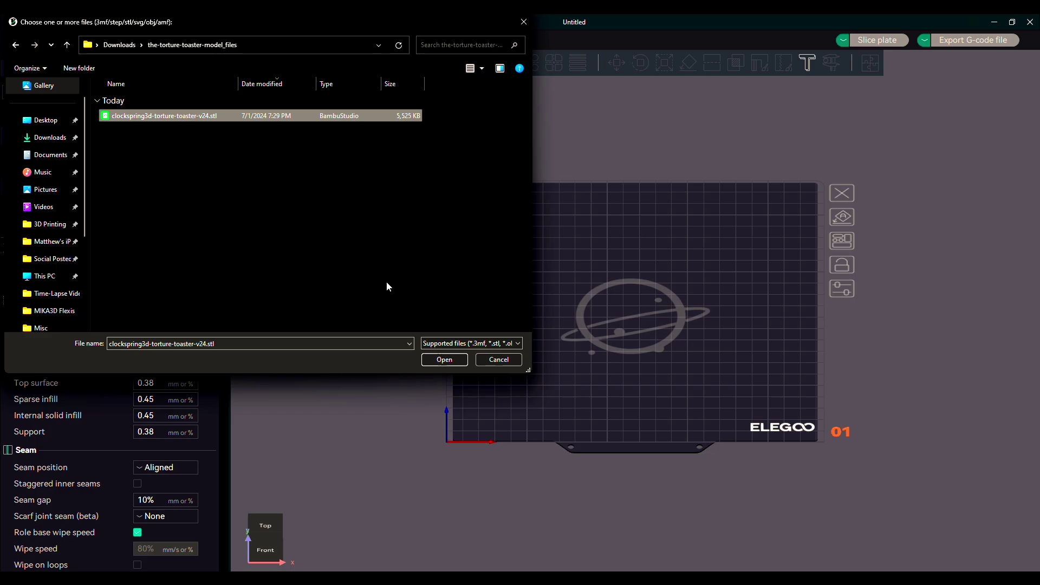
click(444, 360)
mouse_move(889, 410)
mouse_down()
mouse_move(811, 369)
mouse_move(646, 421)
mouse_up()
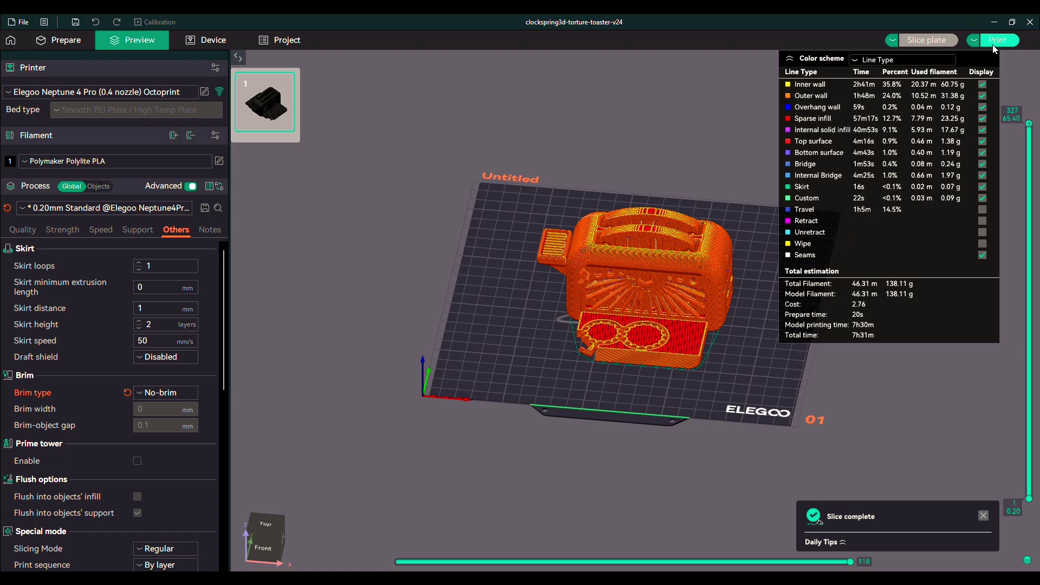
Send the sliced toaster G-code to the Neptune 4 Pro using Upload and Print.
click(994, 43)
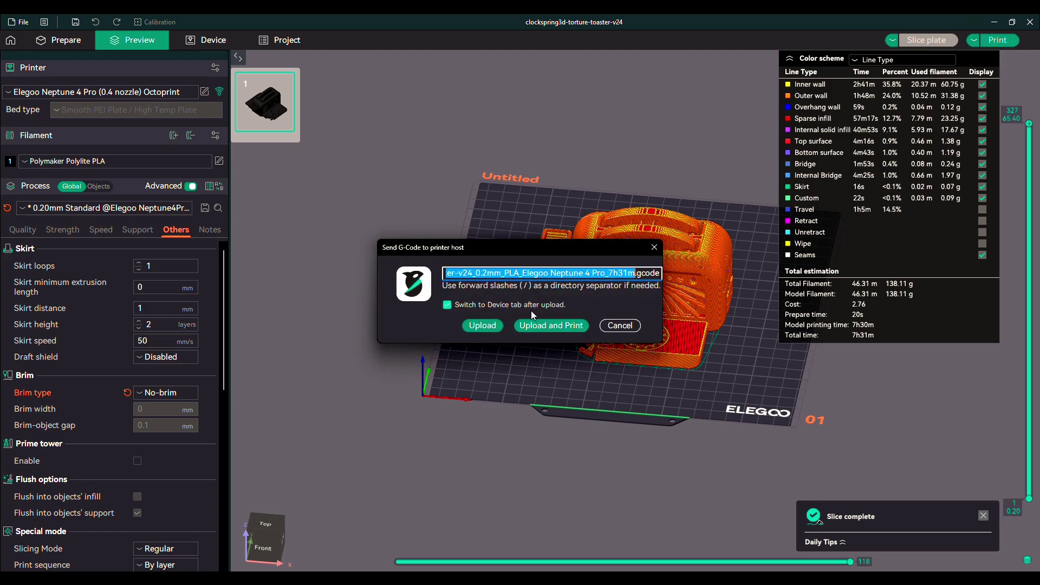
click(550, 327)
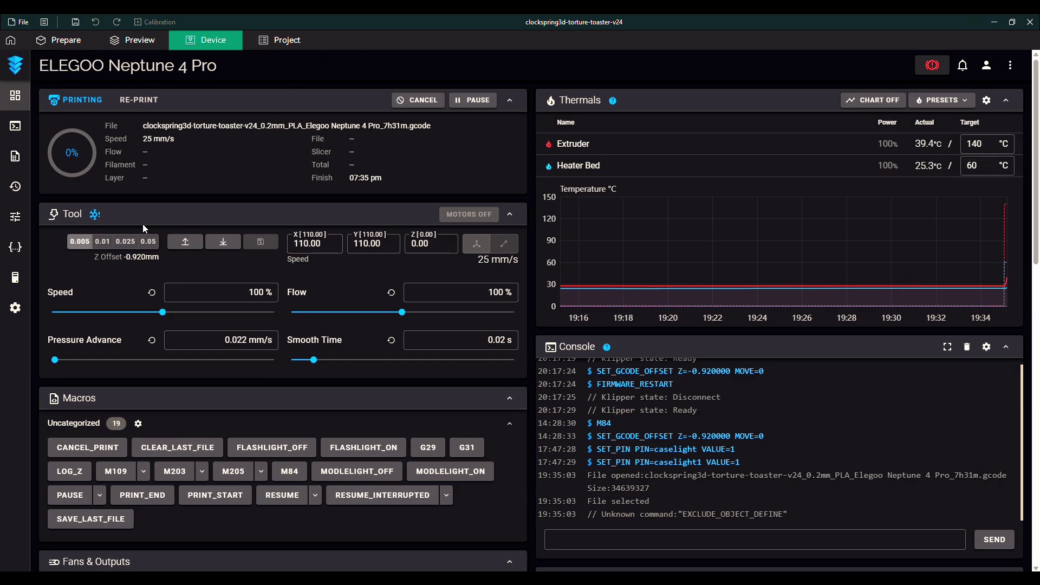
scroll(124, 368, down, 2)
scroll(209, 220, down, 3)
scroll(315, 256, down, 4)
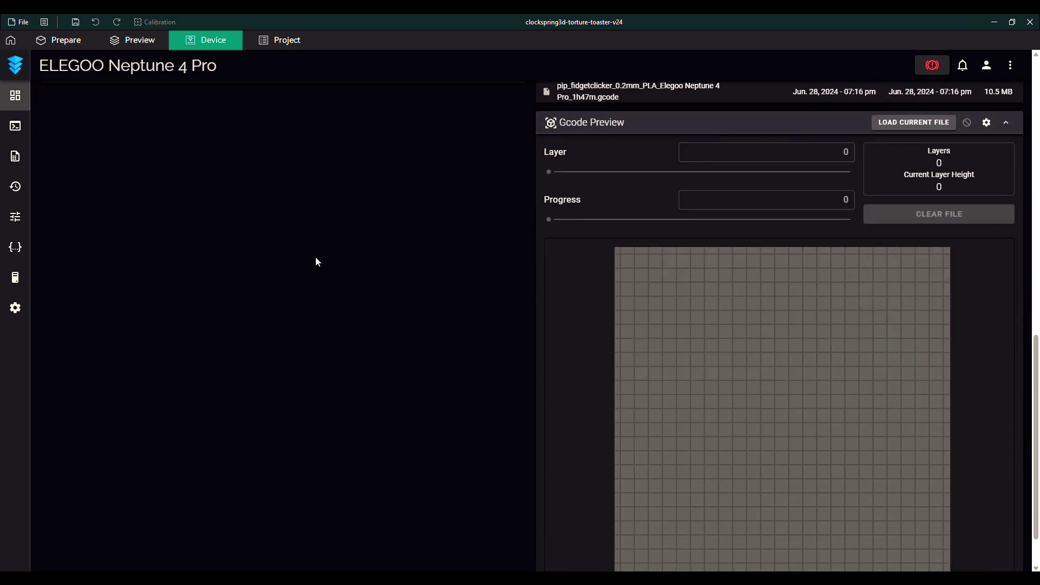
scroll(431, 284, up, 5)
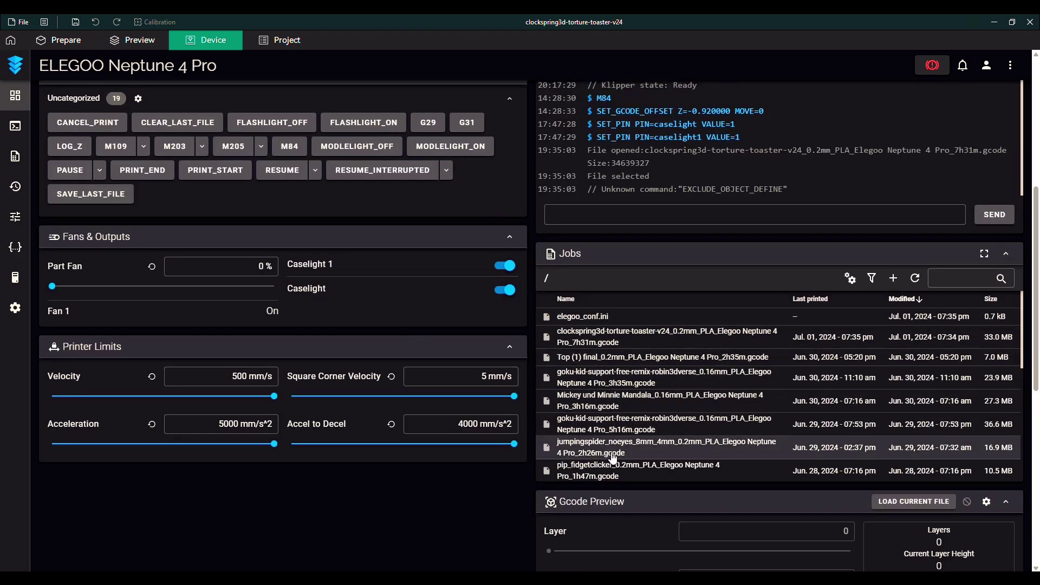
scroll(613, 460, up, 4)
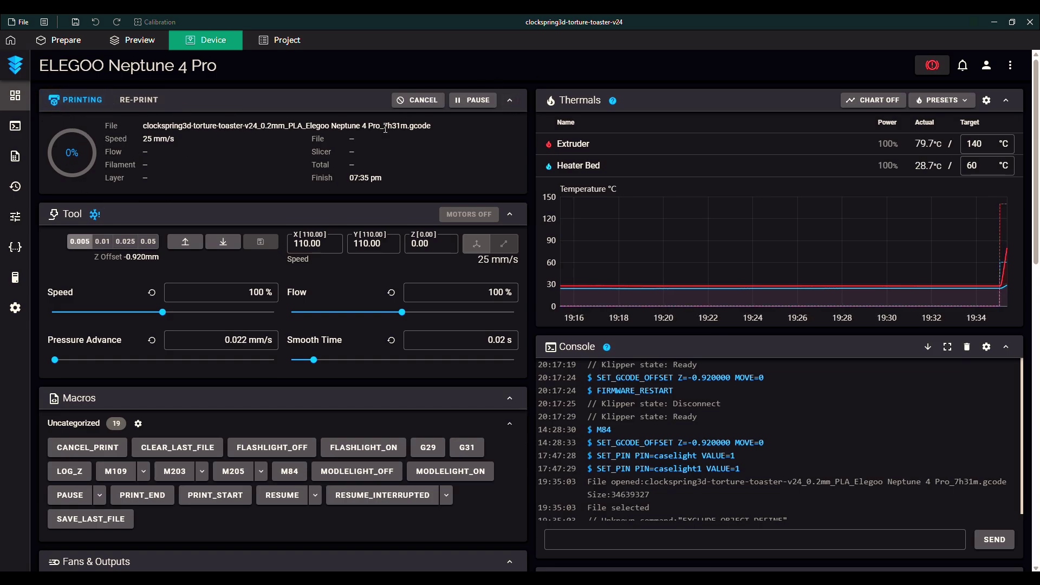
scroll(809, 358, down, 2)
scroll(602, 500, down, 3)
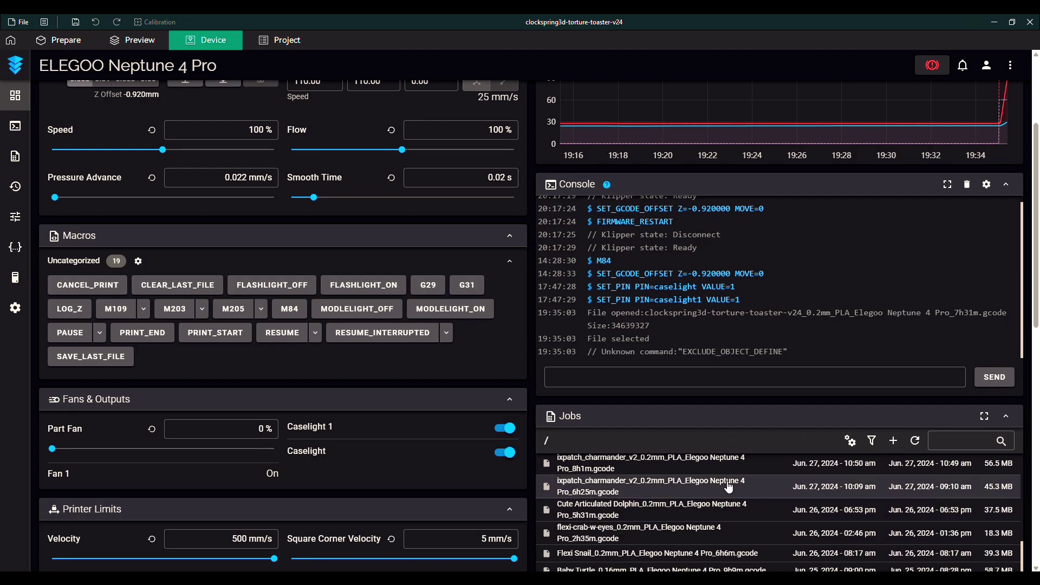
scroll(601, 500, down, 3)
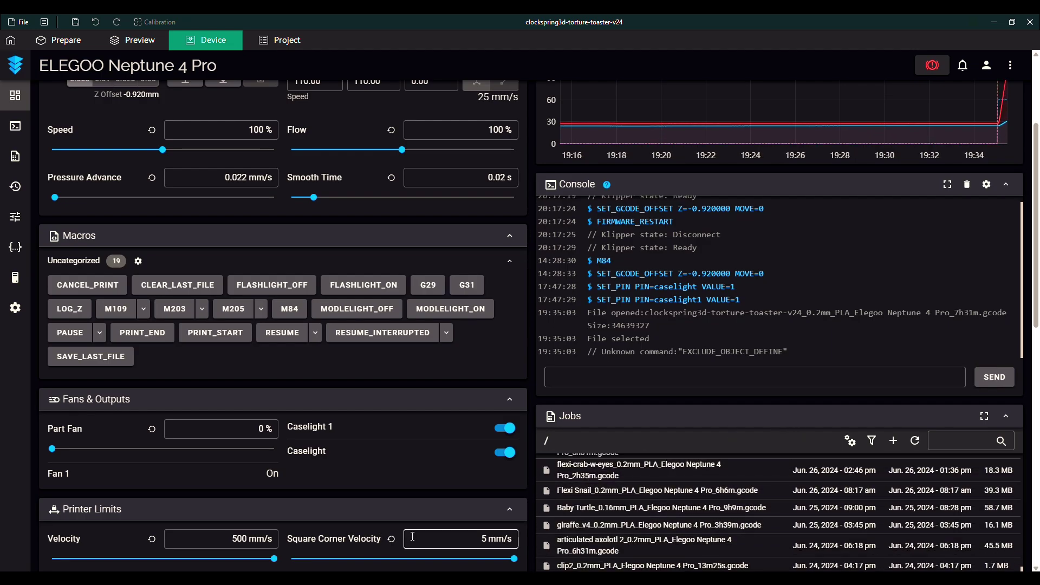
scroll(469, 320, up, 2)
scroll(428, 337, down, 3)
scroll(414, 314, down, 5)
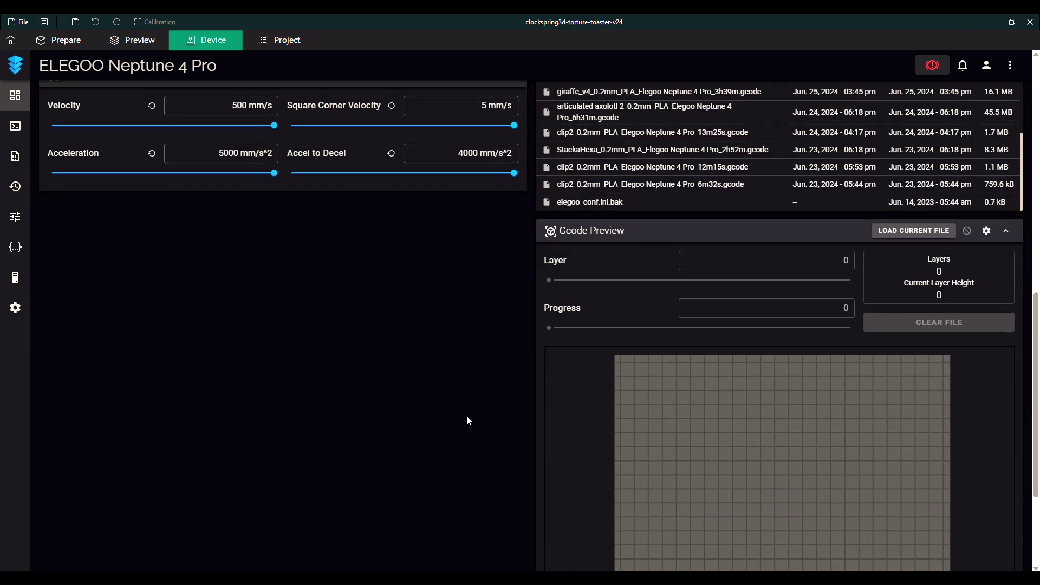
scroll(467, 417, down, 2)
scroll(875, 180, up, 1)
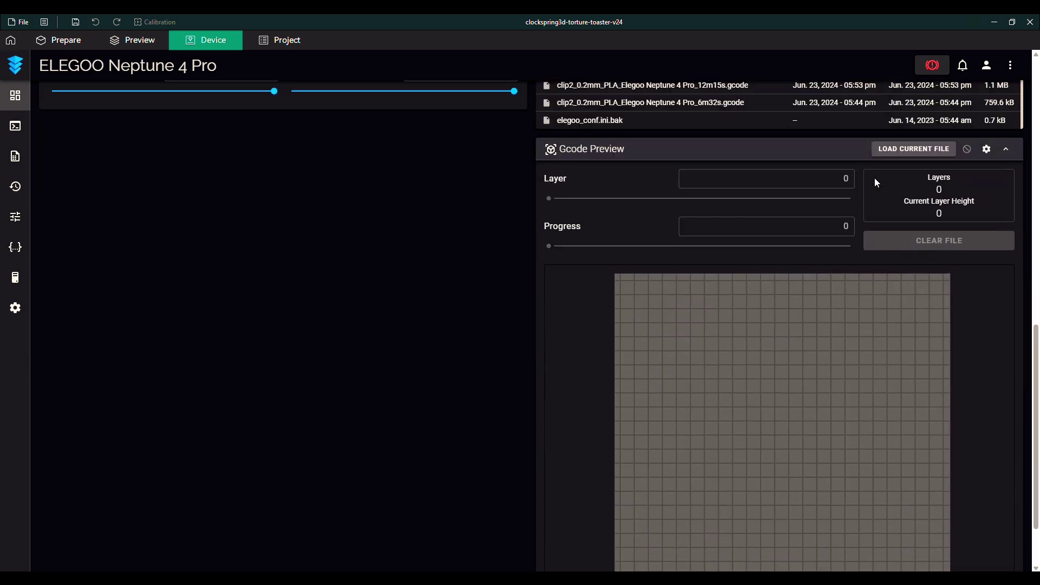
scroll(872, 227, down, 1)
scroll(826, 351, up, 1)
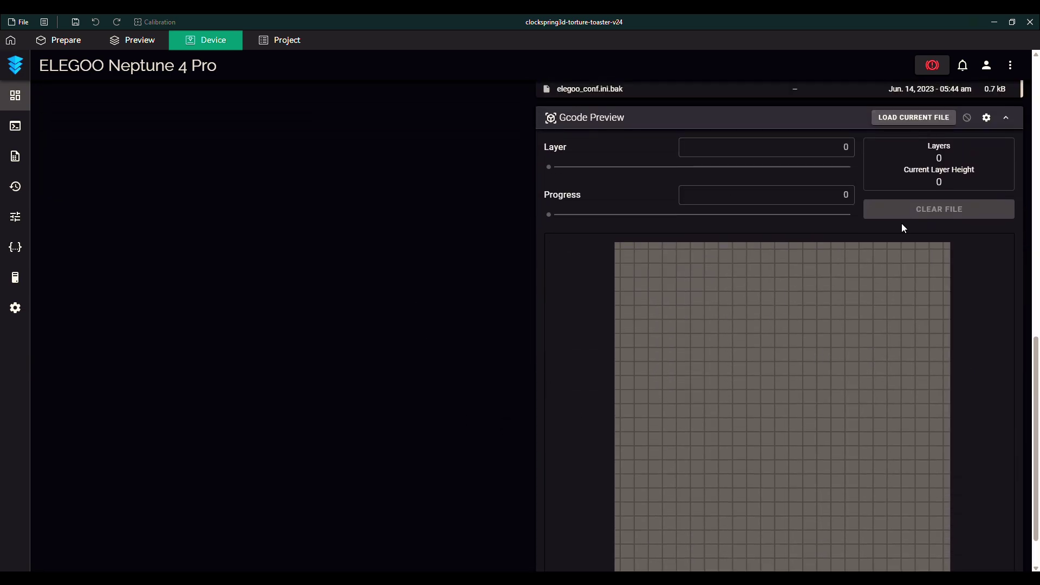
scroll(901, 223, up, 3)
scroll(679, 301, up, 3)
scroll(366, 279, up, 3)
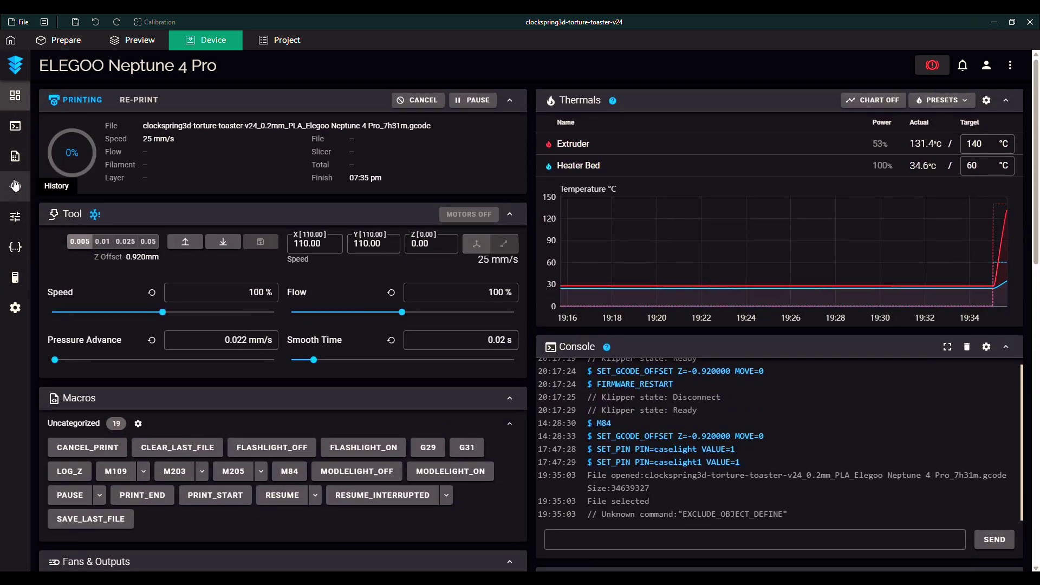
click(15, 280)
click(7, 252)
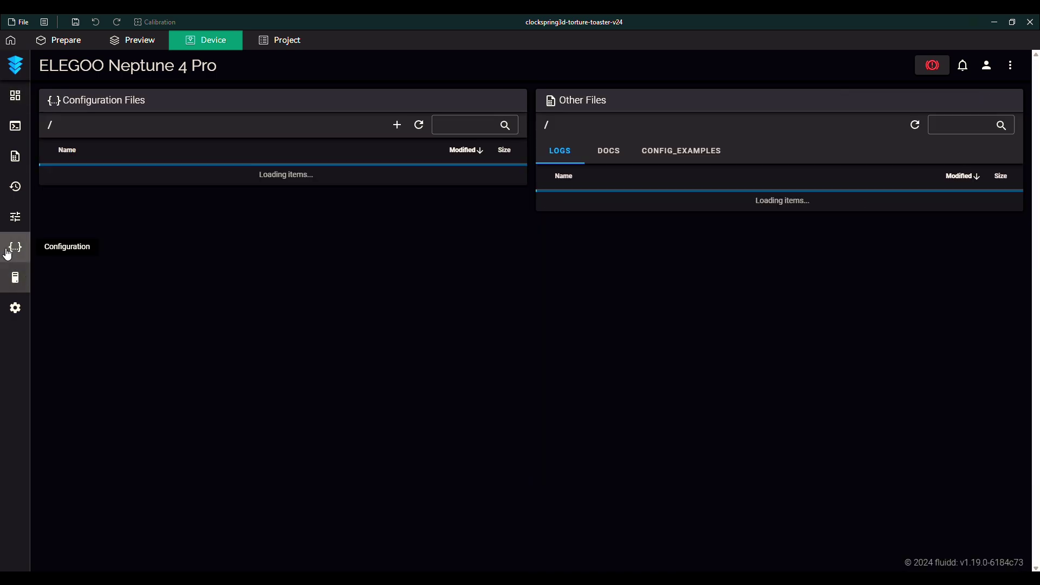
click(15, 216)
click(15, 185)
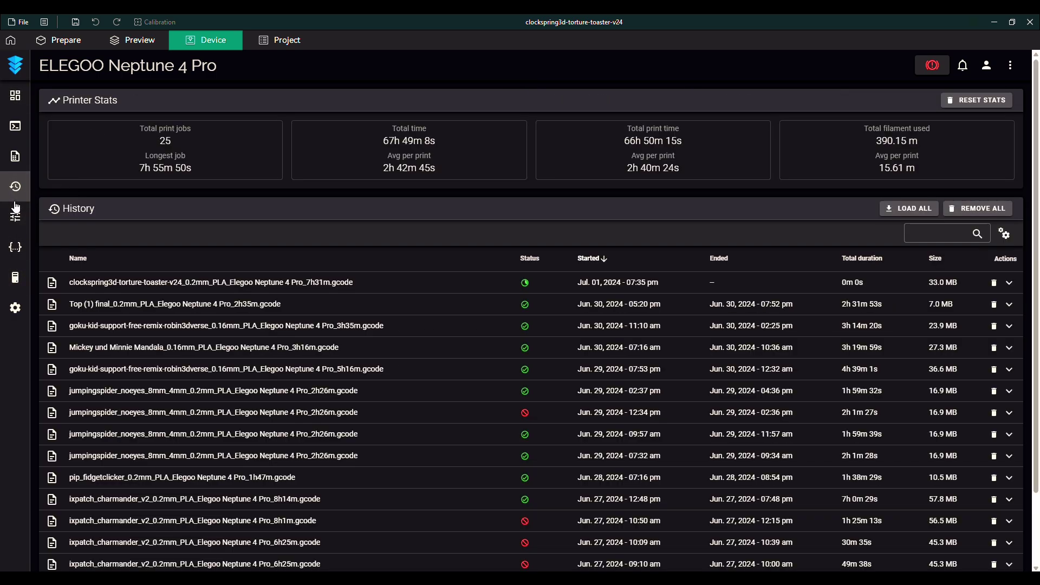
click(15, 213)
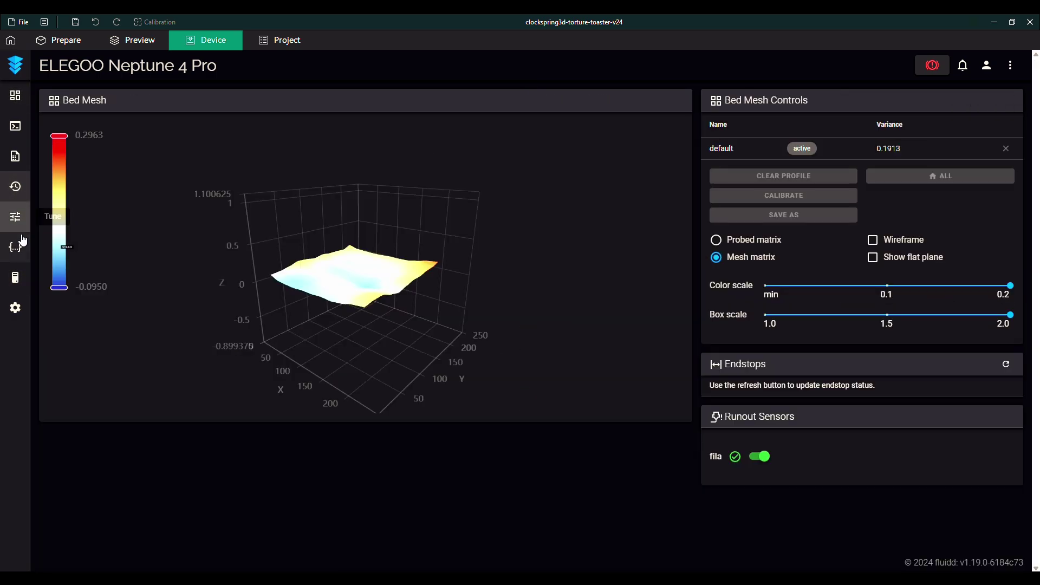
click(15, 185)
click(15, 157)
click(16, 187)
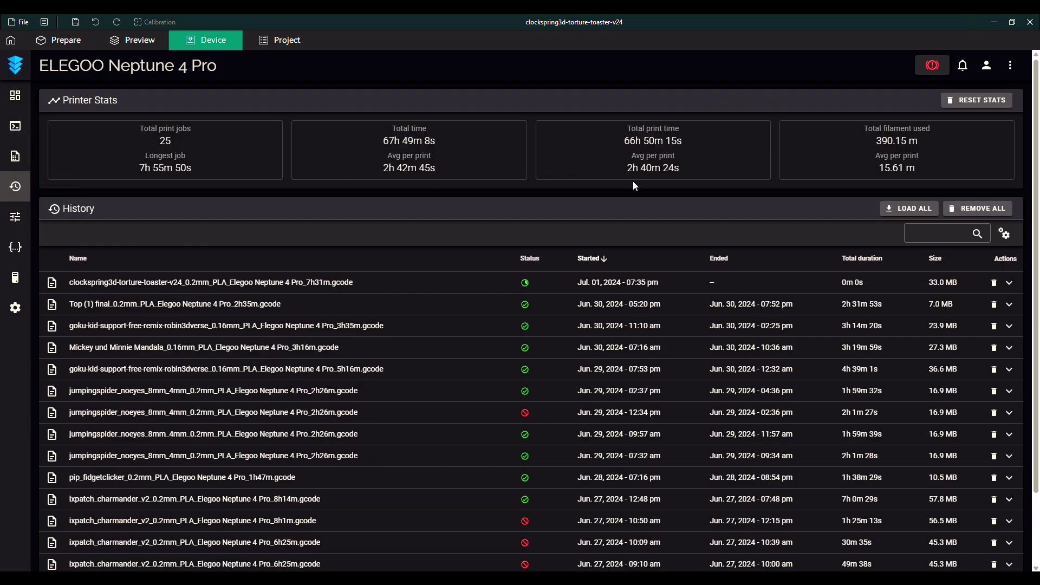
click(15, 157)
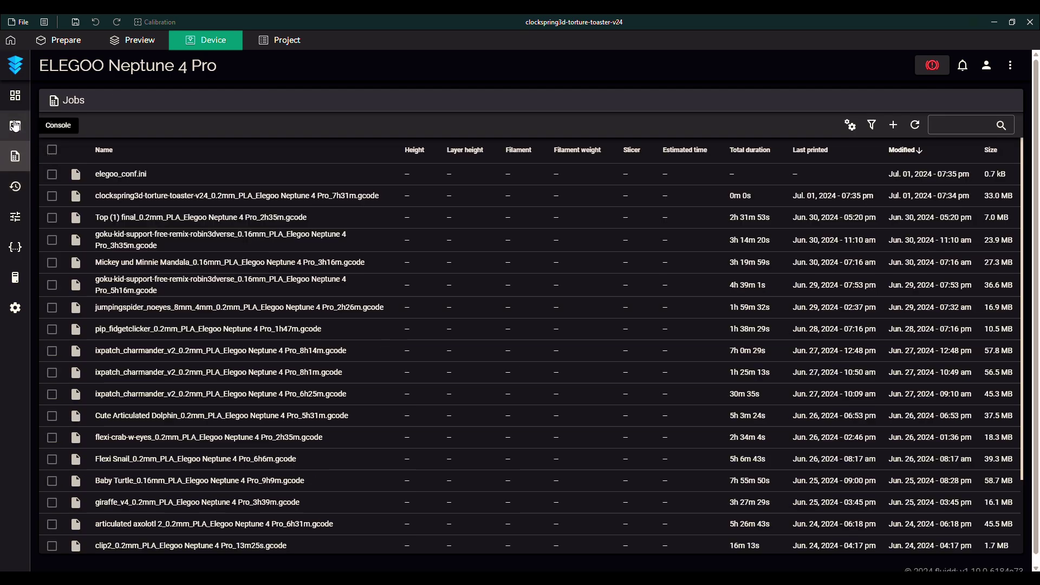
click(15, 126)
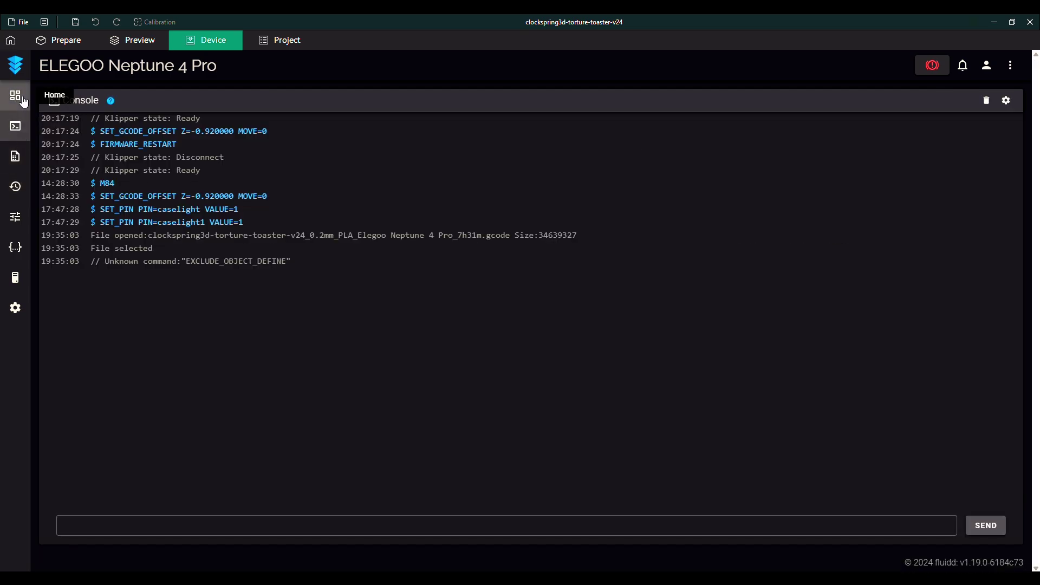
click(15, 95)
click(15, 125)
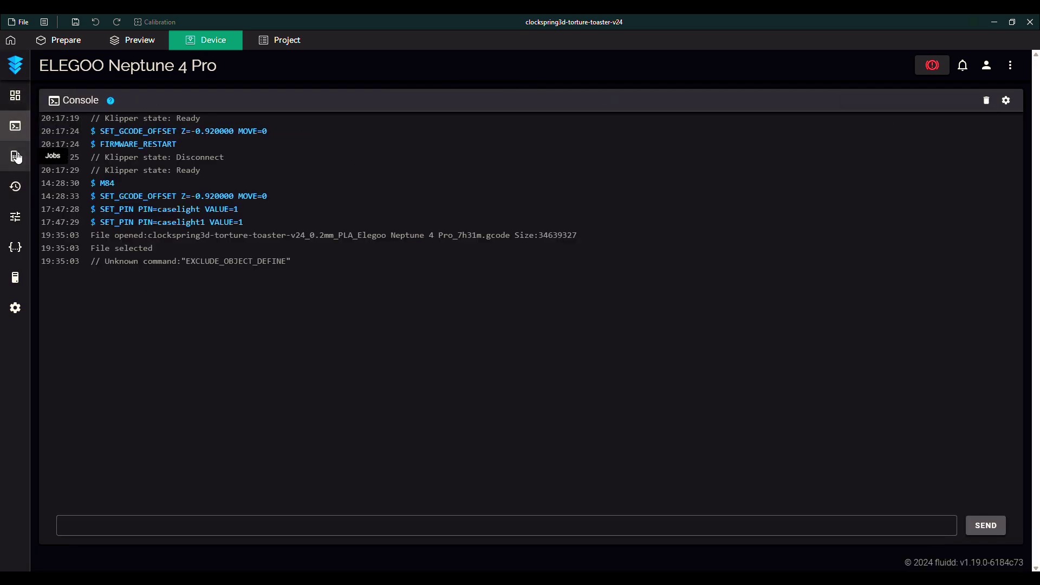
click(16, 155)
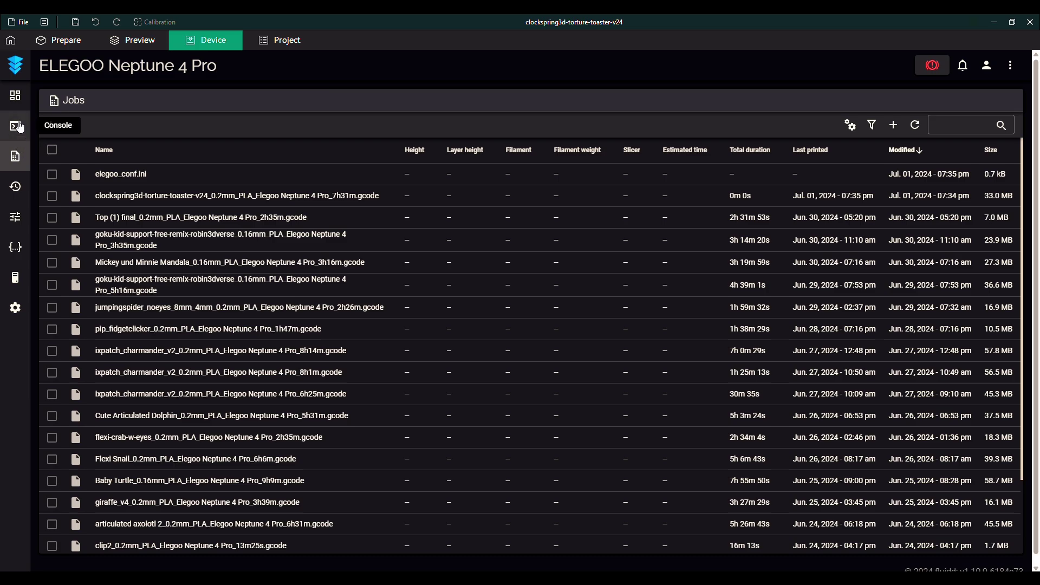
click(18, 123)
click(14, 95)
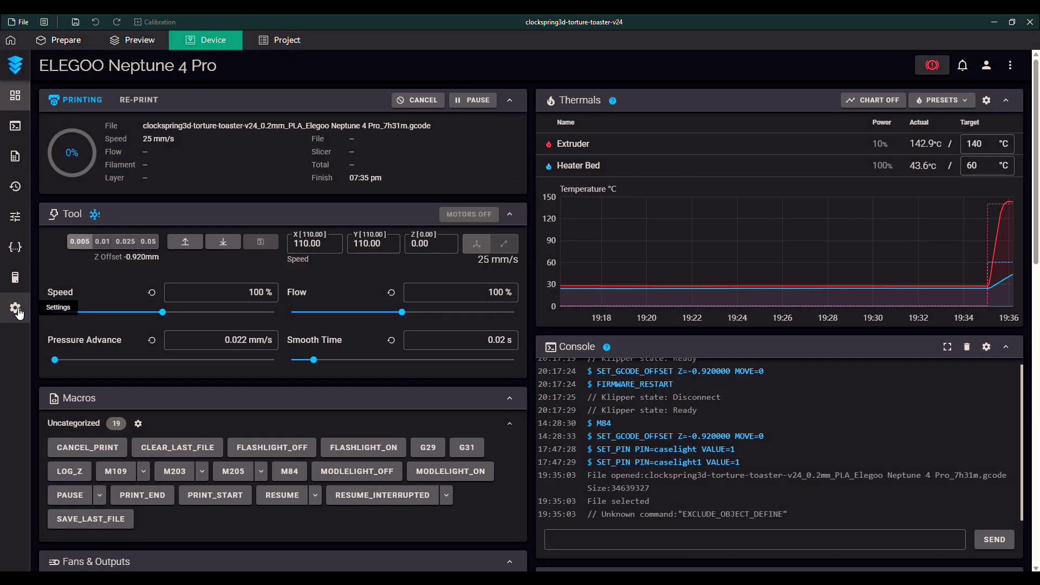
click(16, 308)
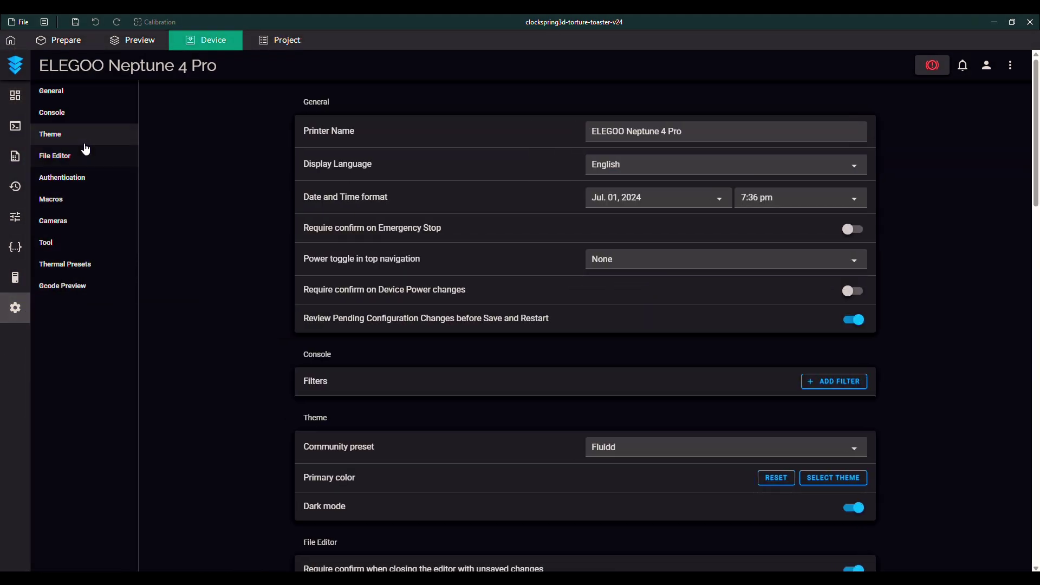
click(47, 220)
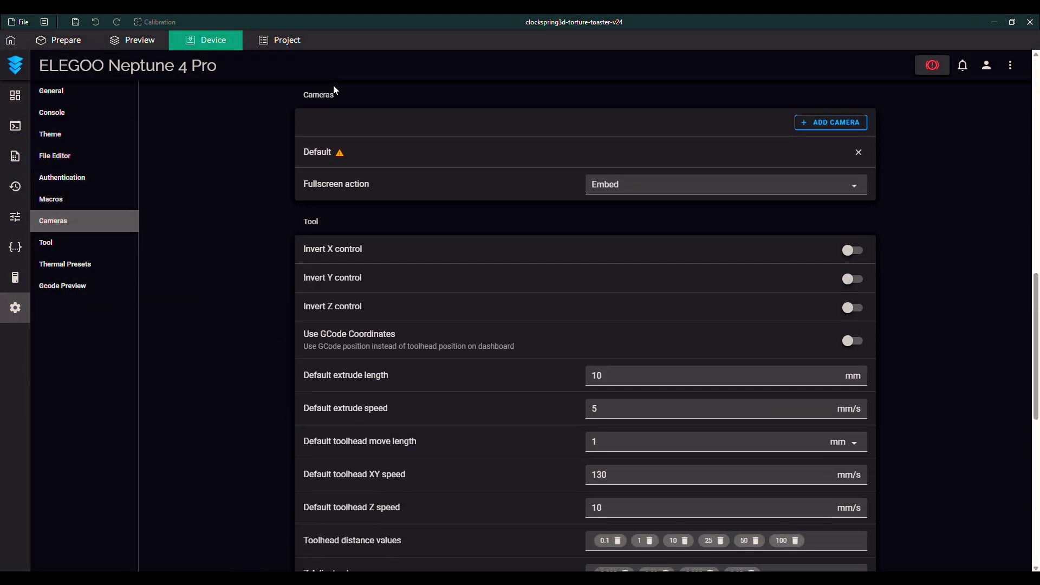
click(16, 95)
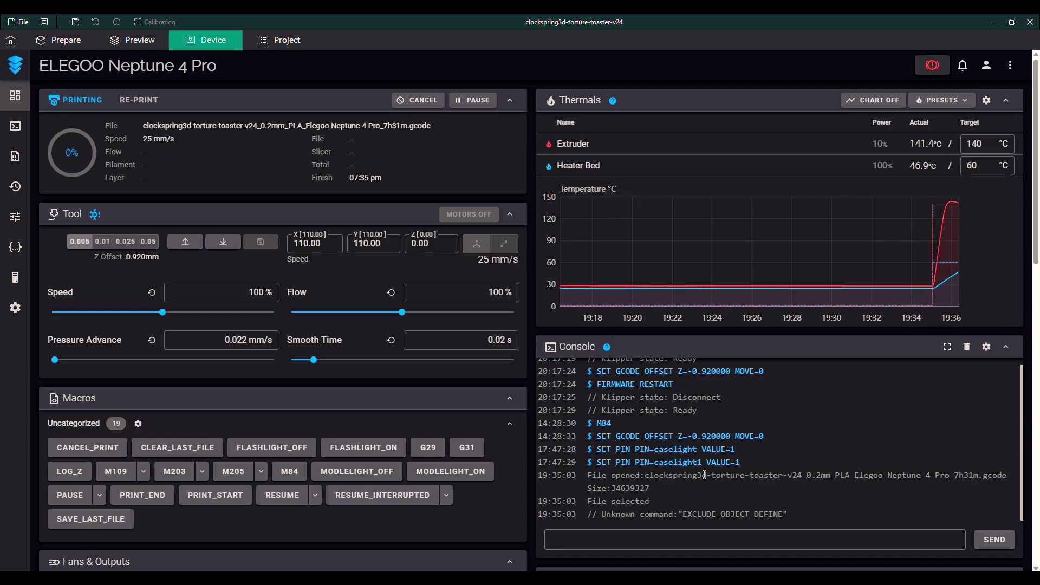
scroll(671, 380, up, 1)
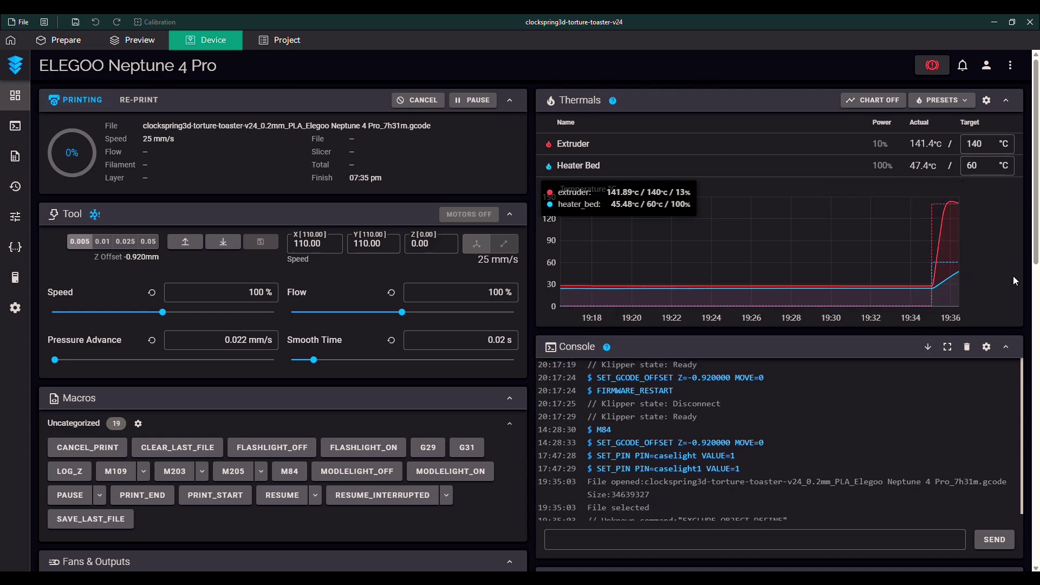